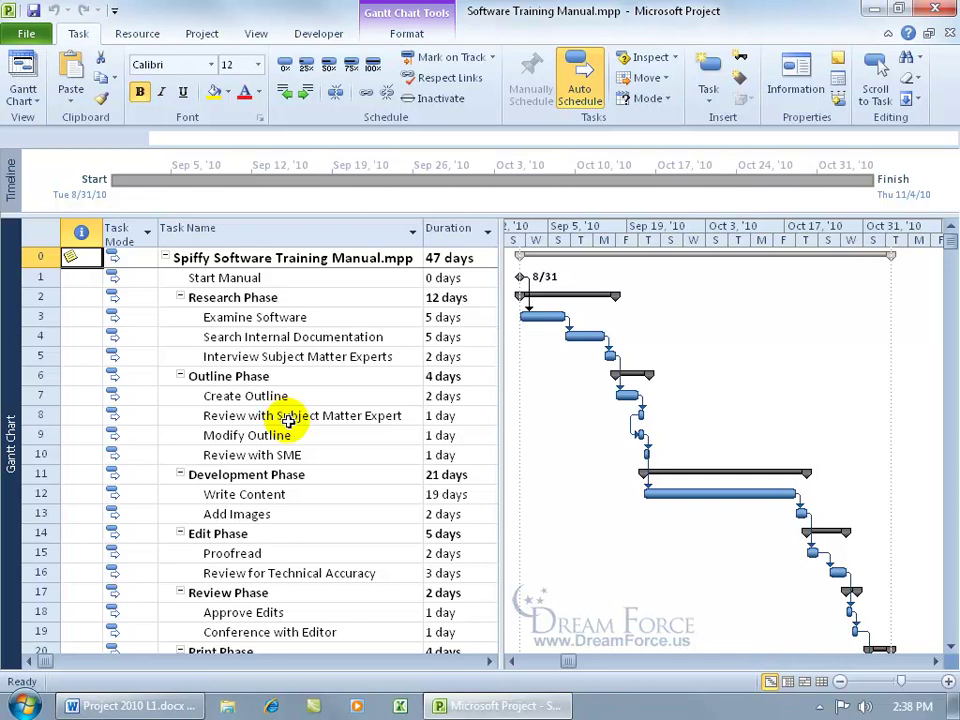
Select the Add Images task in row 13 of the Gantt Chart table
left_click(307, 512)
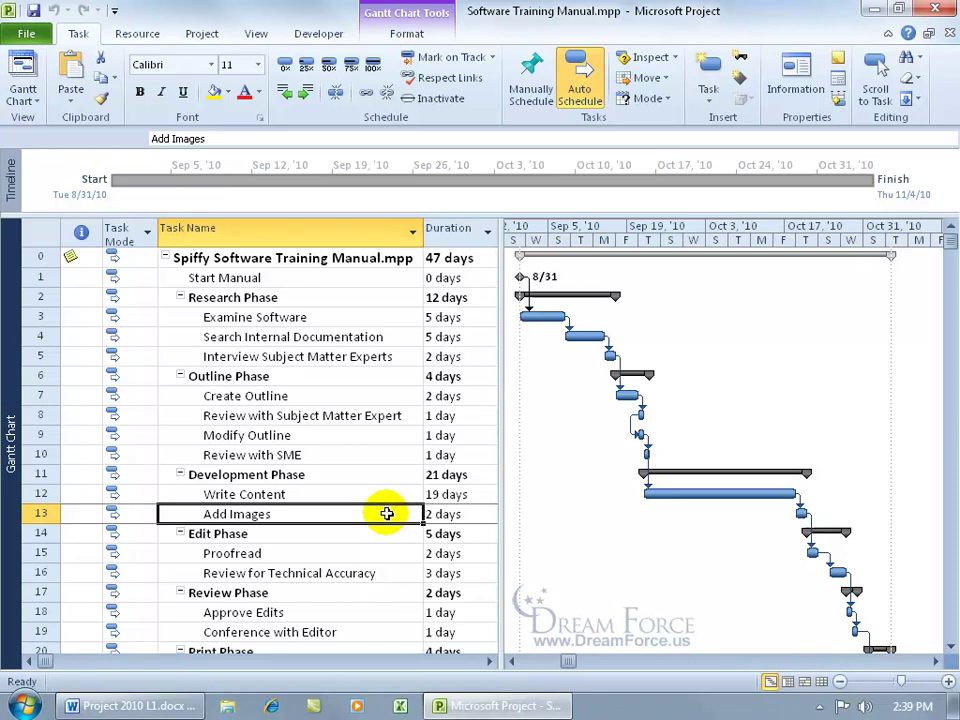
Set a 1-day lag on Add Images' Write Content predecessor, extending the schedule to 48 days
double_click(391, 513)
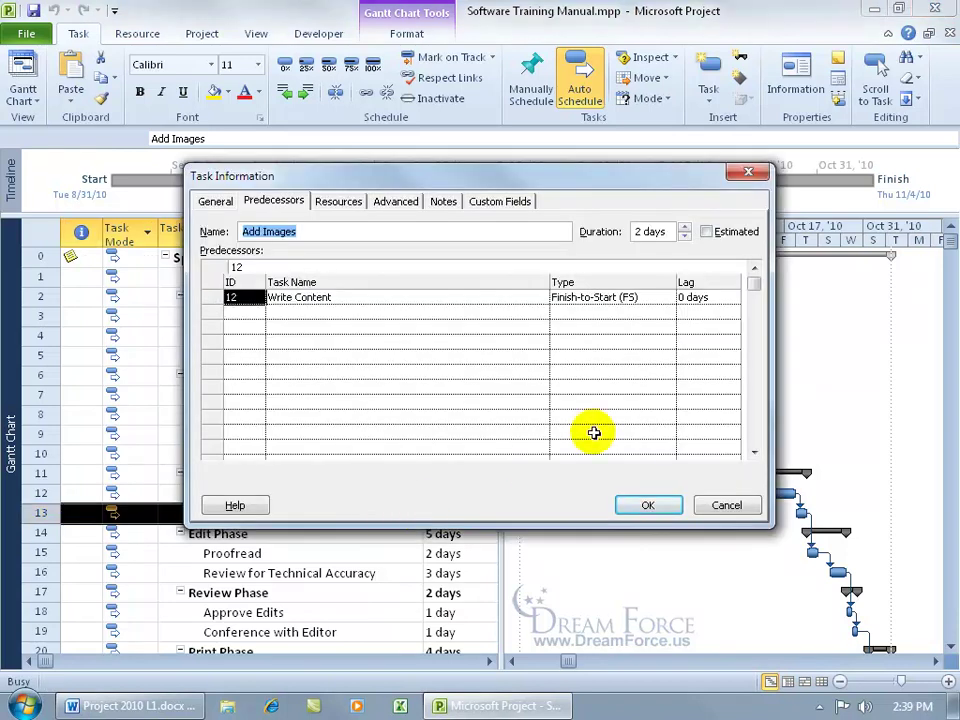
left_click(700, 297)
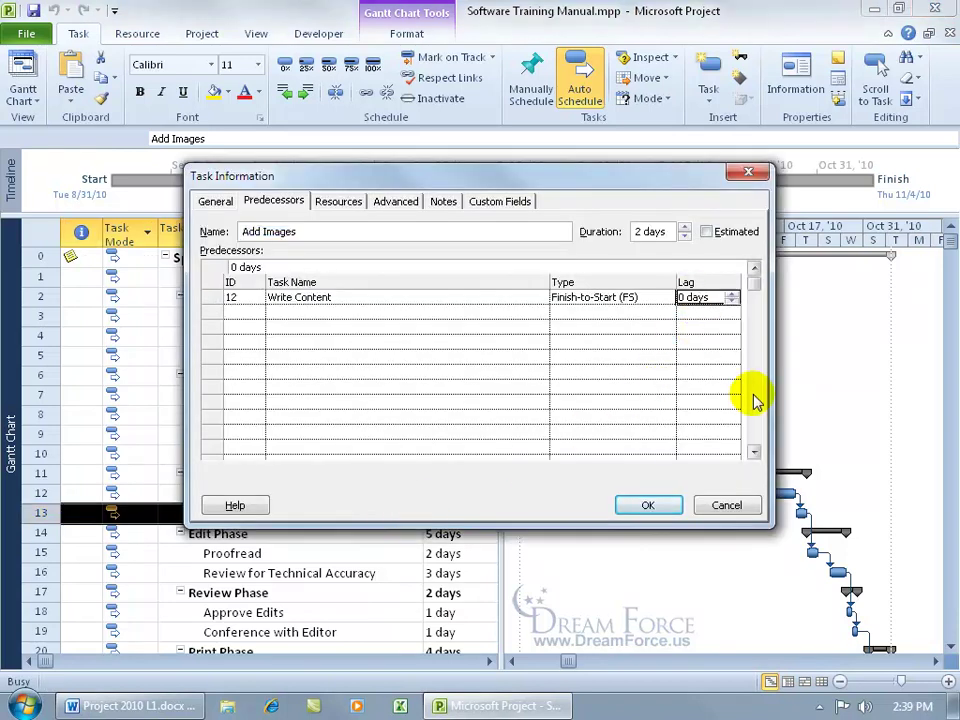
type("1")
key("Return")
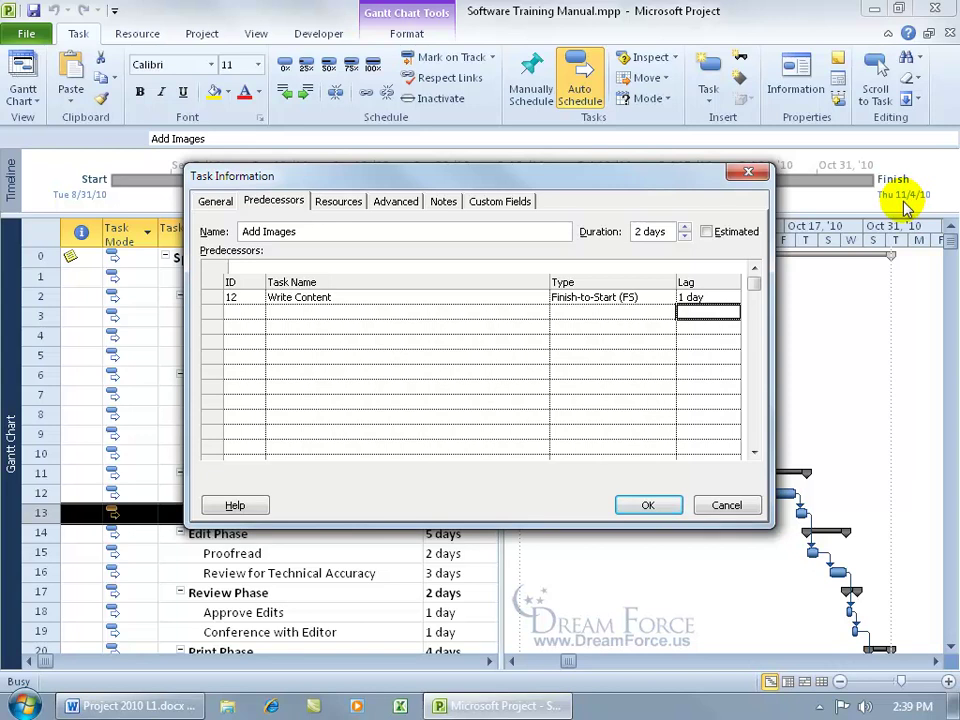
left_click(648, 505)
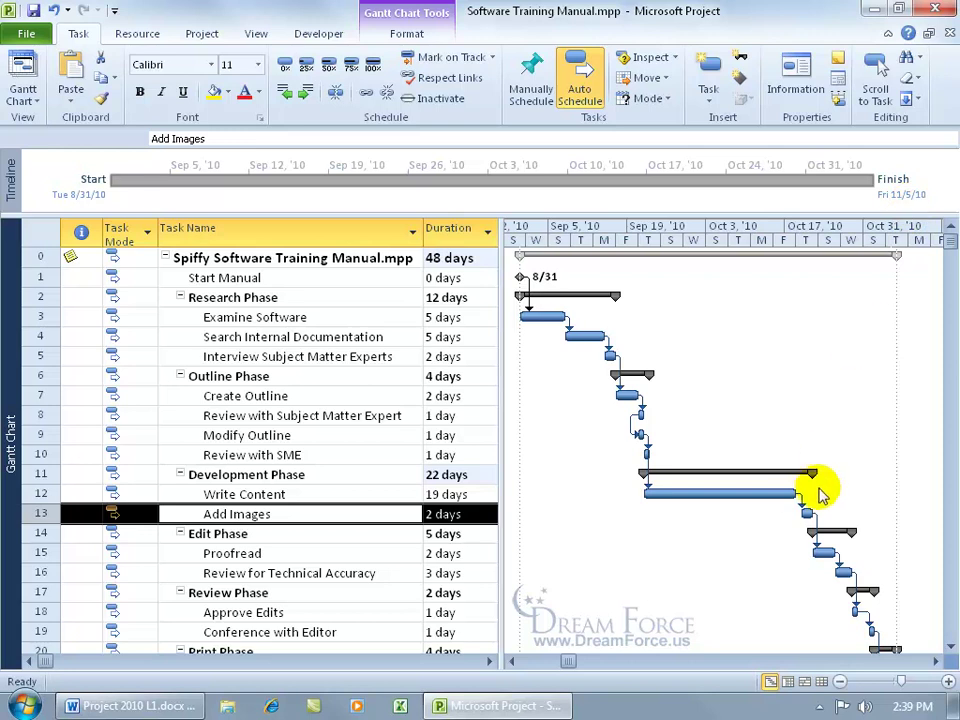
mouse_move(806, 508)
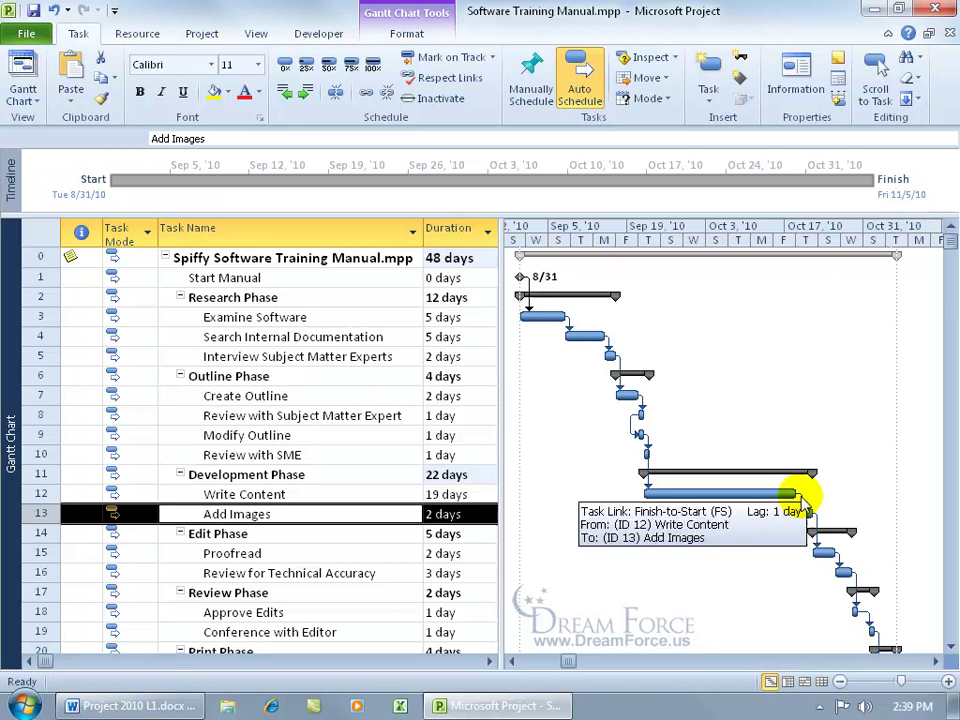
Raise the Write Content–Add Images link lag to 2 days
double_click(806, 508)
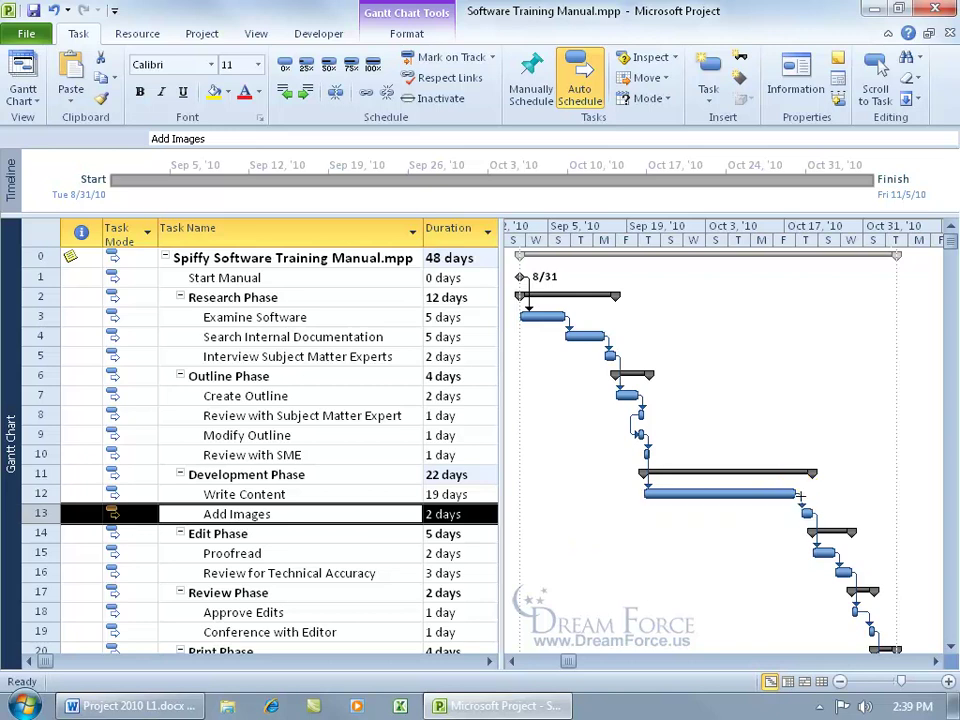
left_click(618, 359)
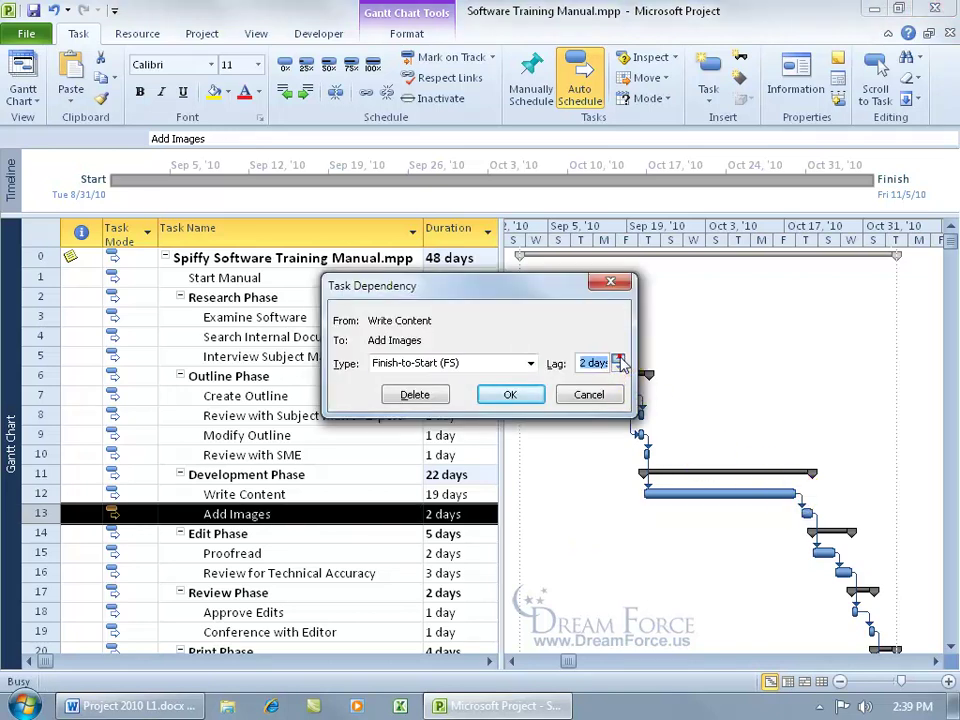
left_click(524, 396)
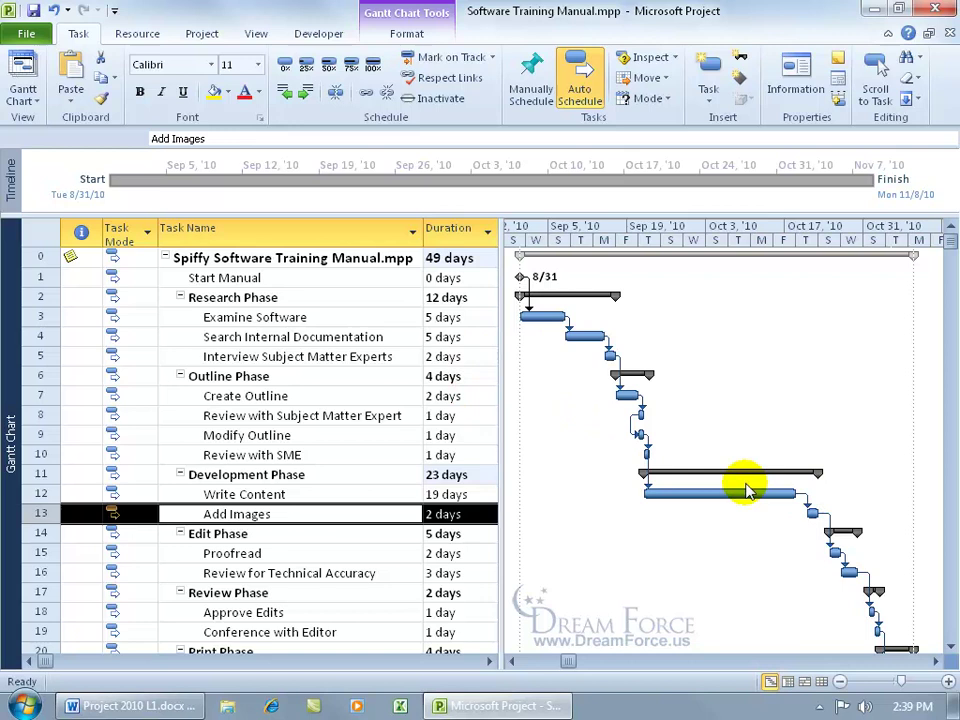
Reset the Write Content–Add Images link lag to 0 days
double_click(808, 510)
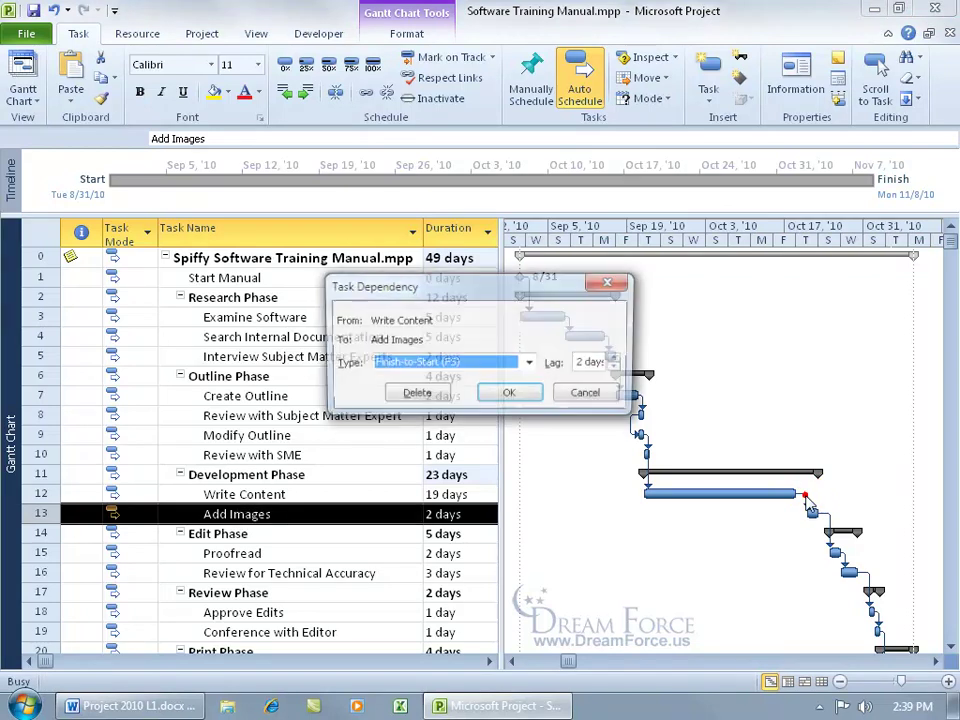
left_click(600, 363)
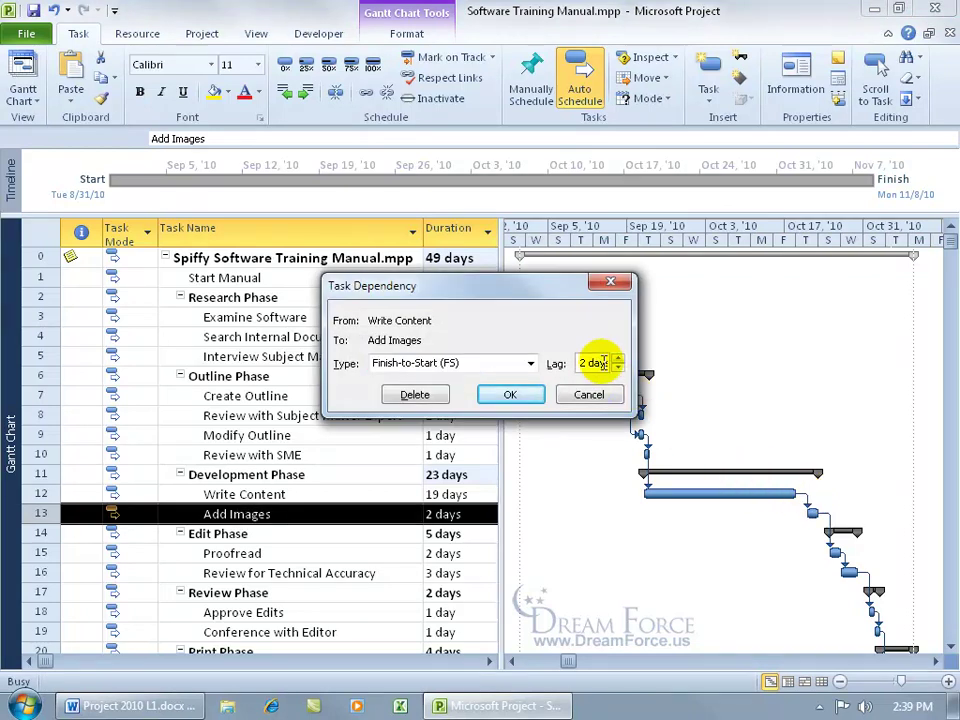
left_click_drag(601, 363, 524, 352)
type("0")
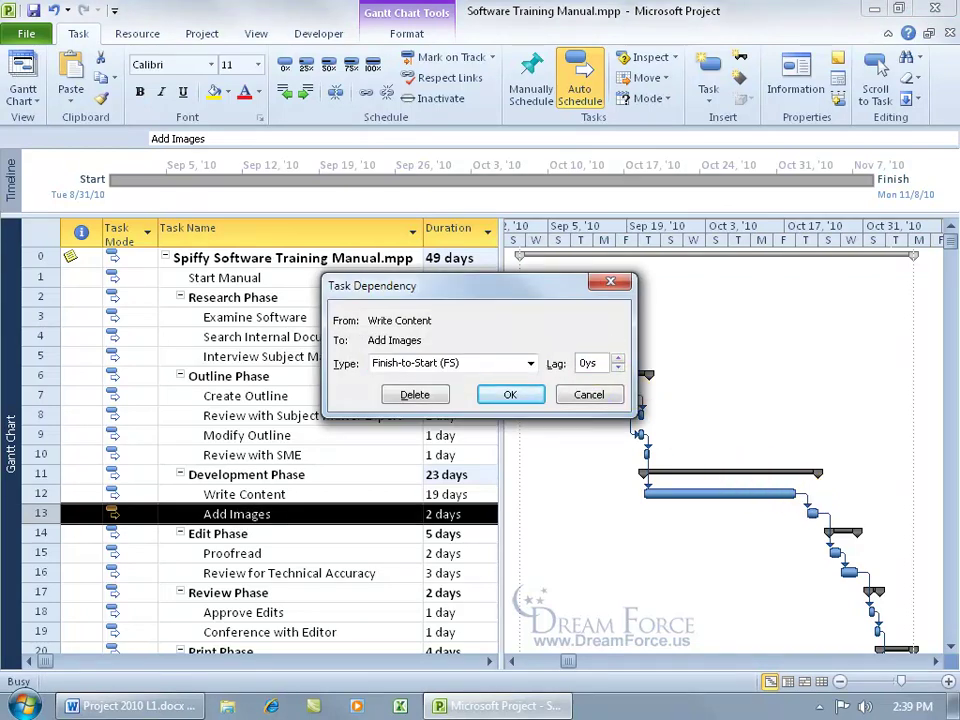
left_click(510, 394)
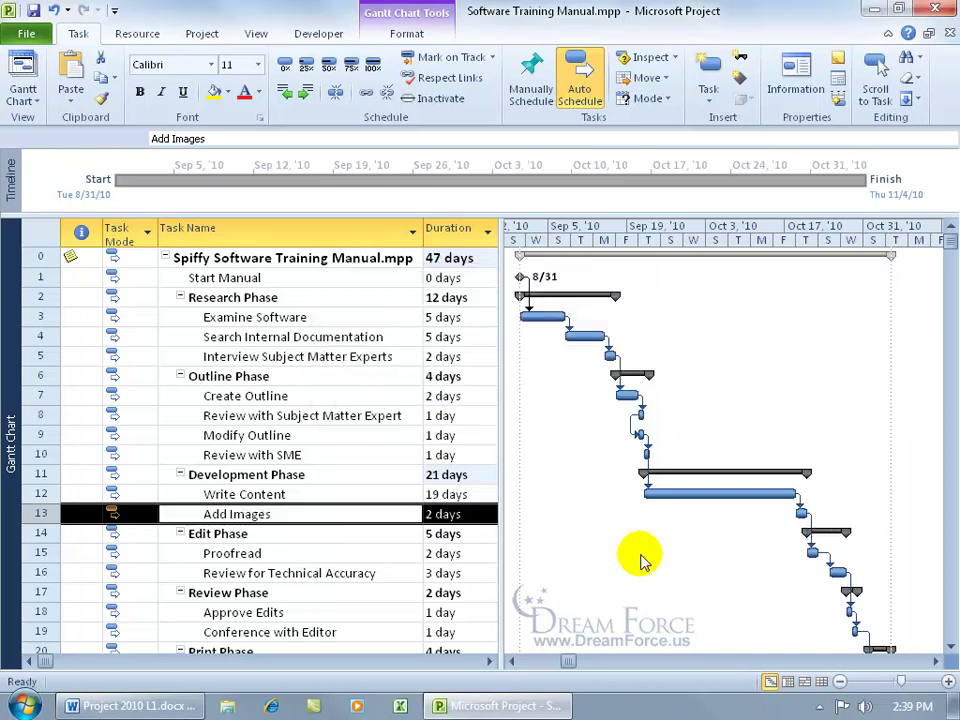
Give Add Images a -2 day lag on Write Content, shortening the schedule to 45 days
double_click(375, 514)
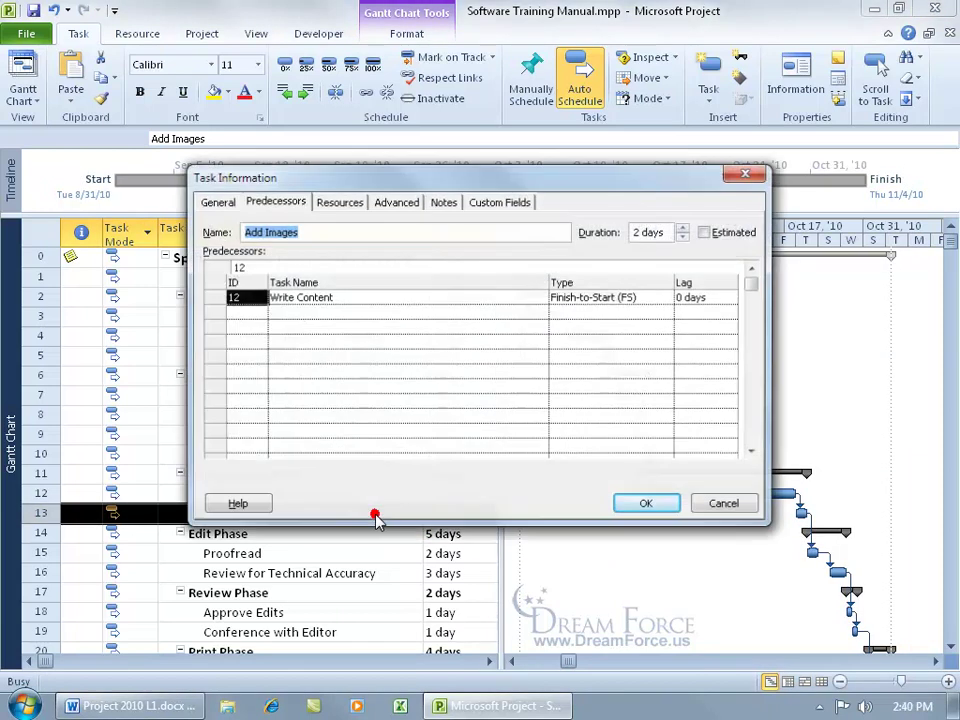
left_click(694, 297)
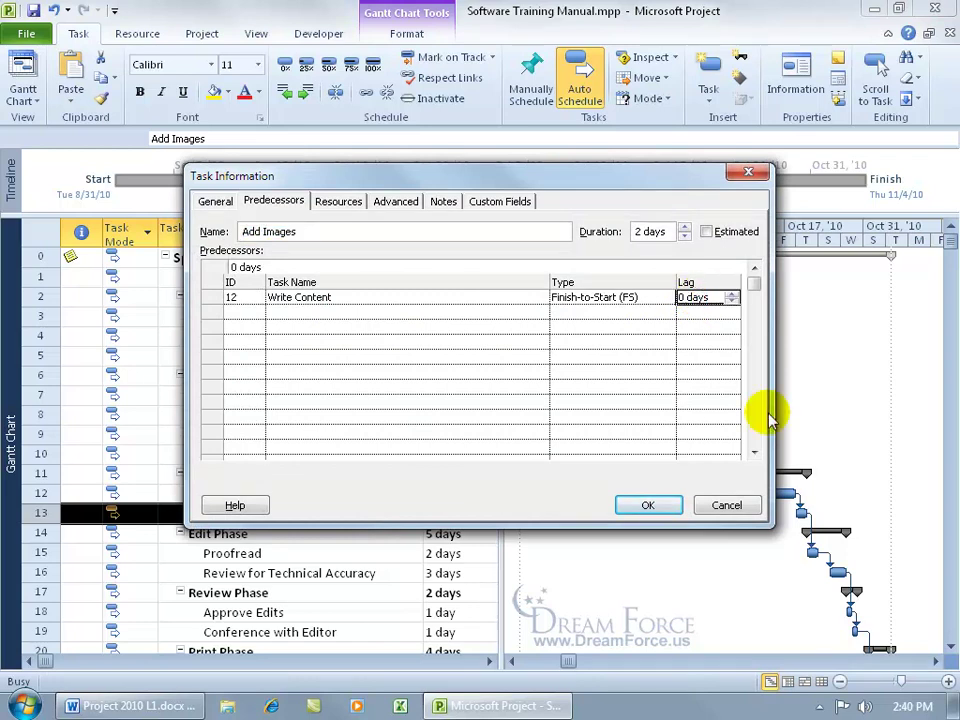
type("-2")
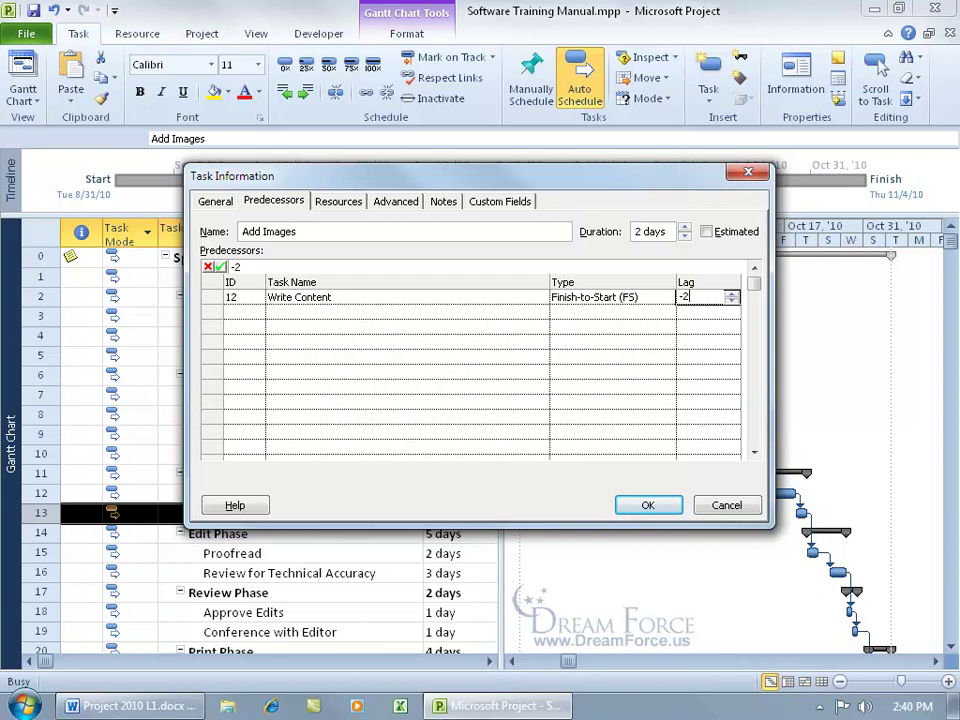
key("Return")
left_click(652, 505)
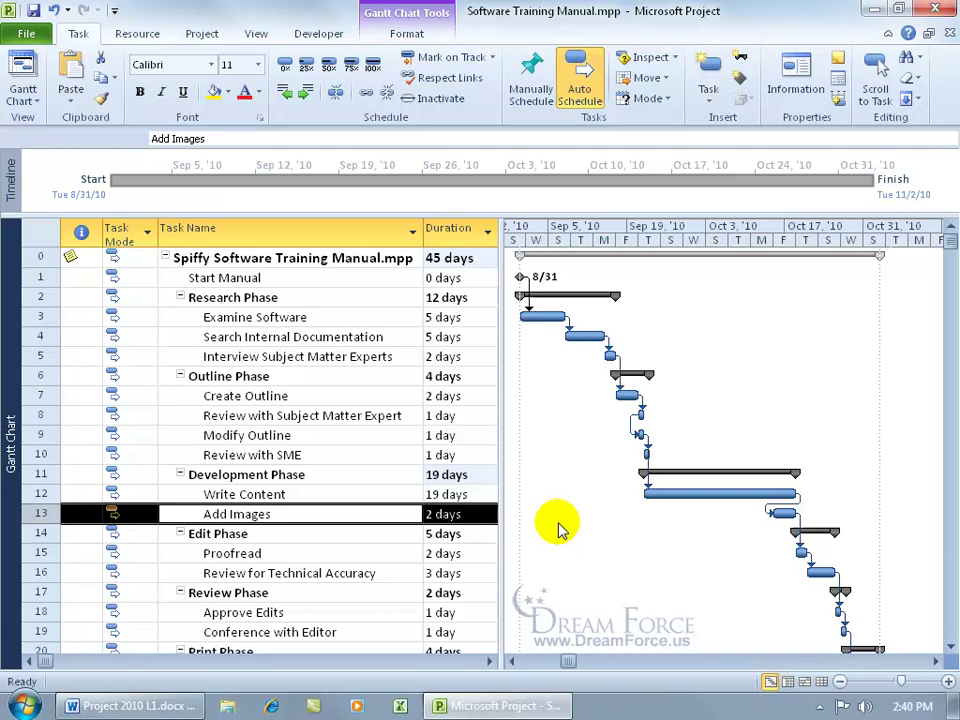
Reset the Add Images lag on Write Content back to 0 days
double_click(380, 514)
left_click(696, 297)
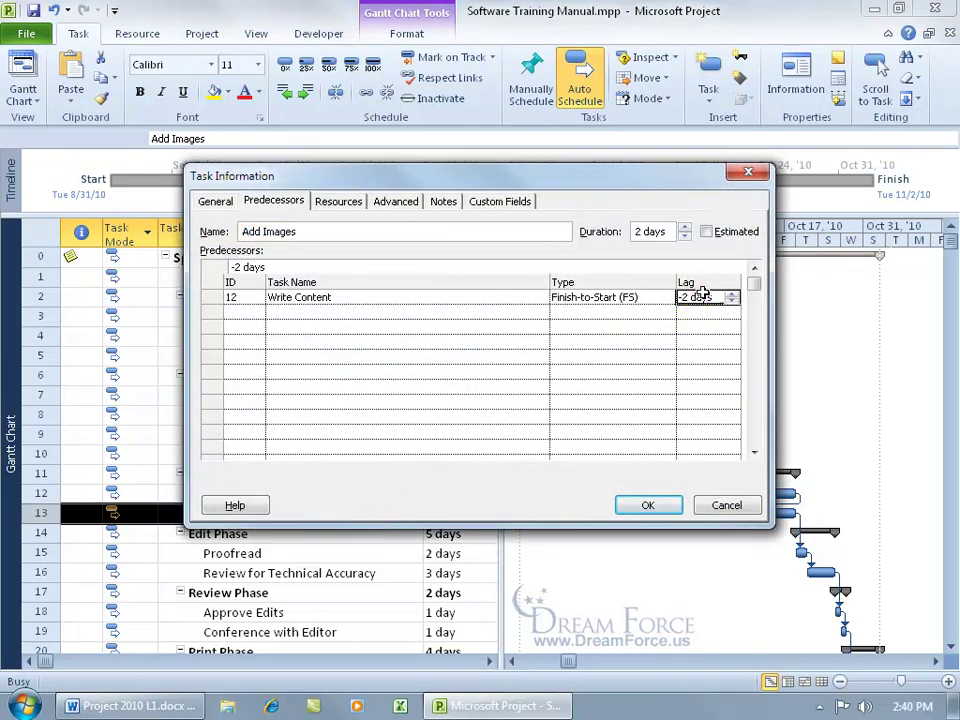
key("Delete")
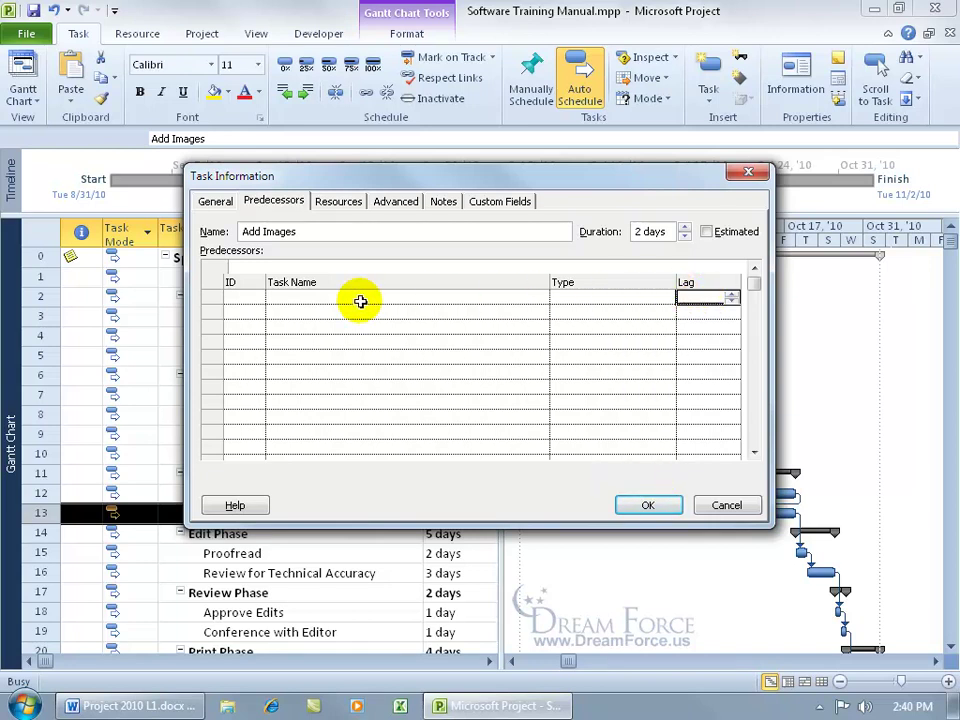
left_click(727, 506)
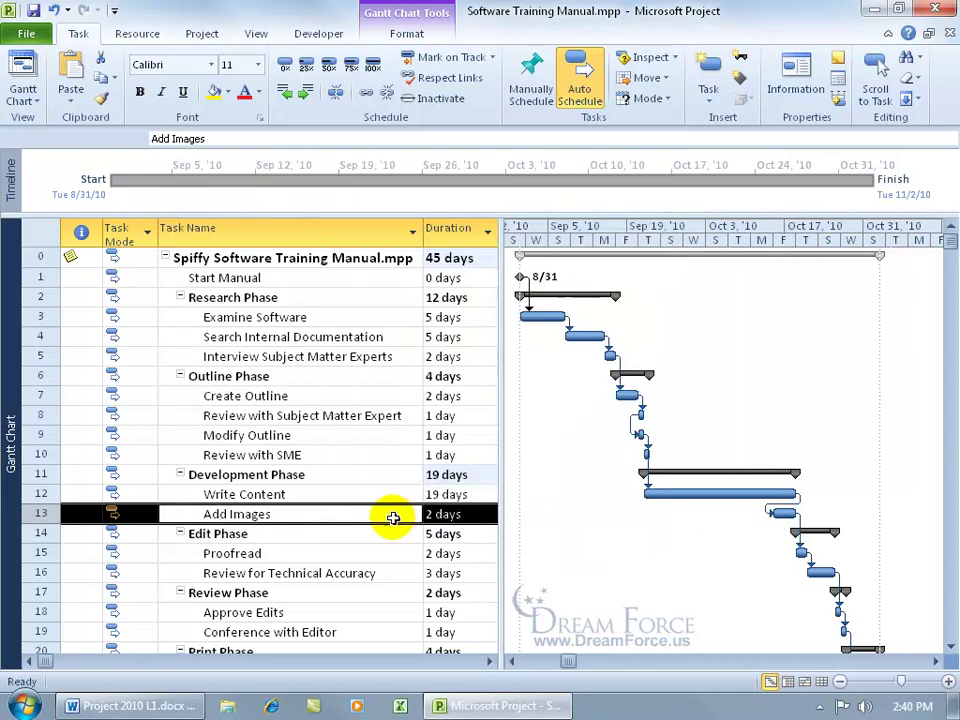
double_click(375, 510)
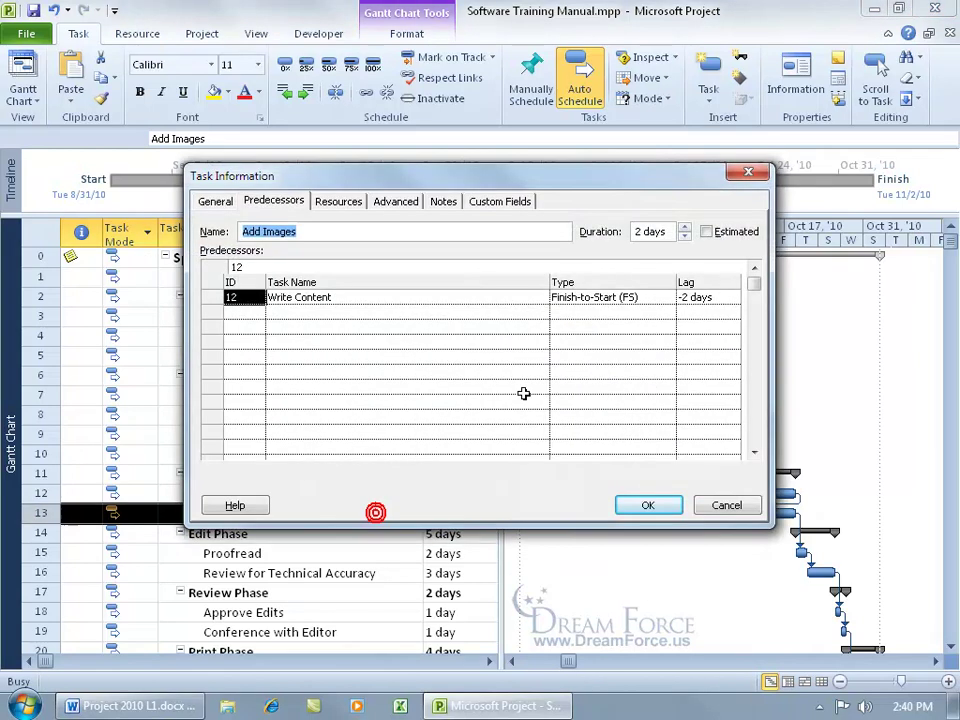
left_click(714, 297)
type("0")
key("Return")
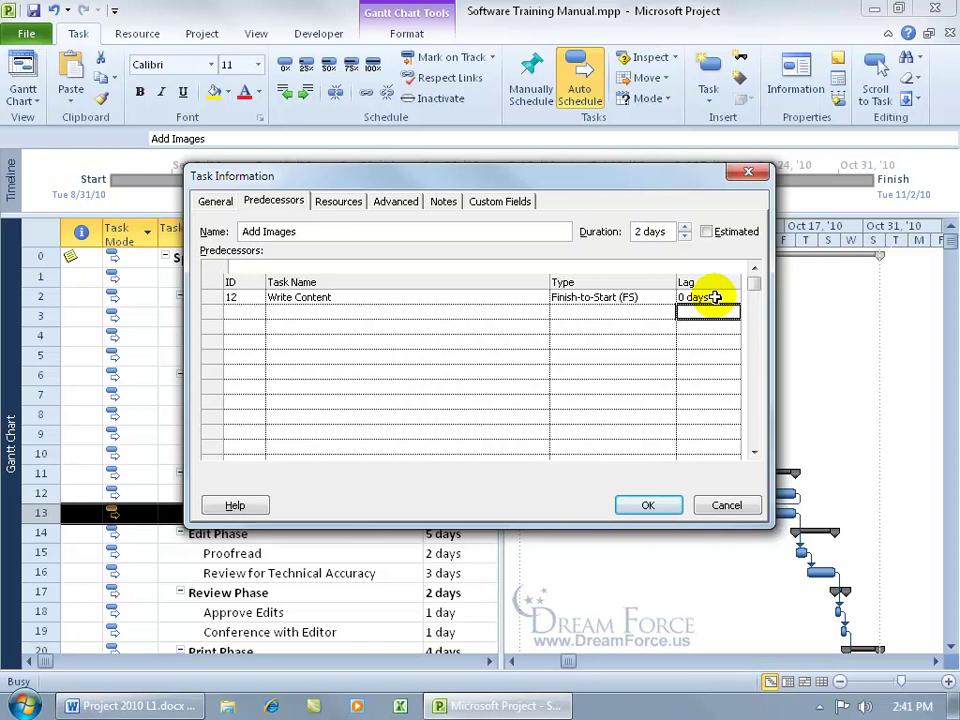
left_click(648, 505)
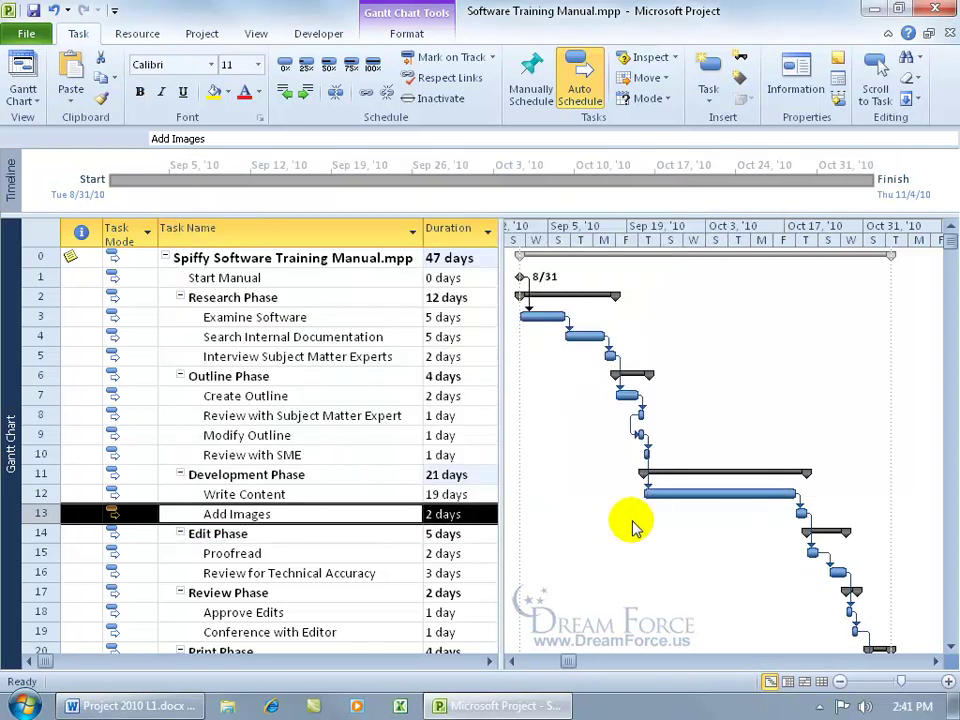
Set the Add Images lag on Write Content to -30%, giving a 41.3-day schedule
double_click(339, 514)
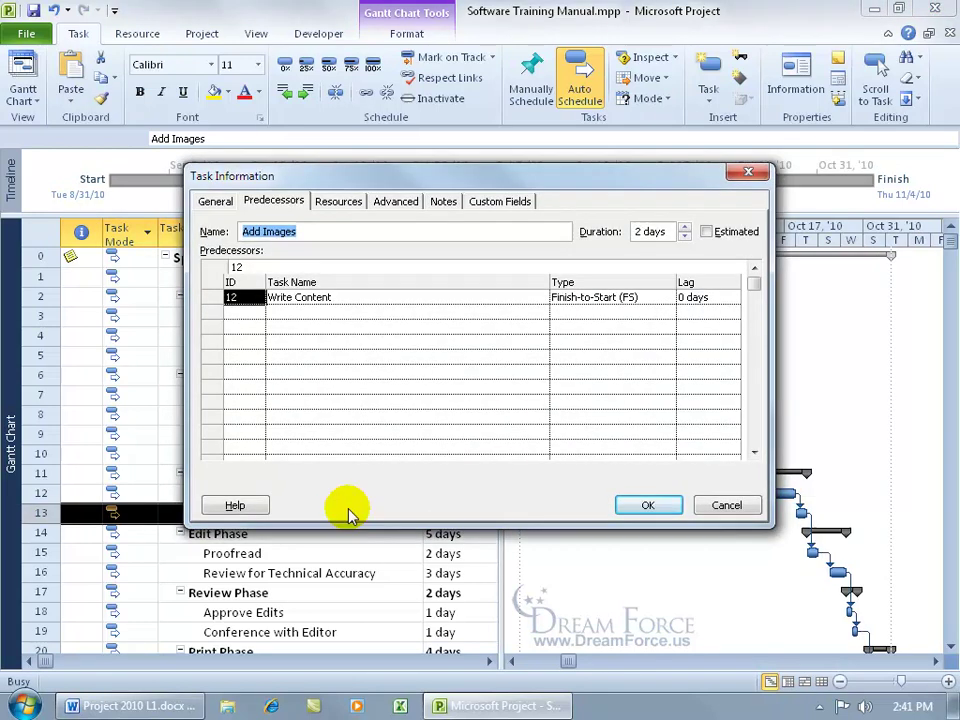
left_click(706, 302)
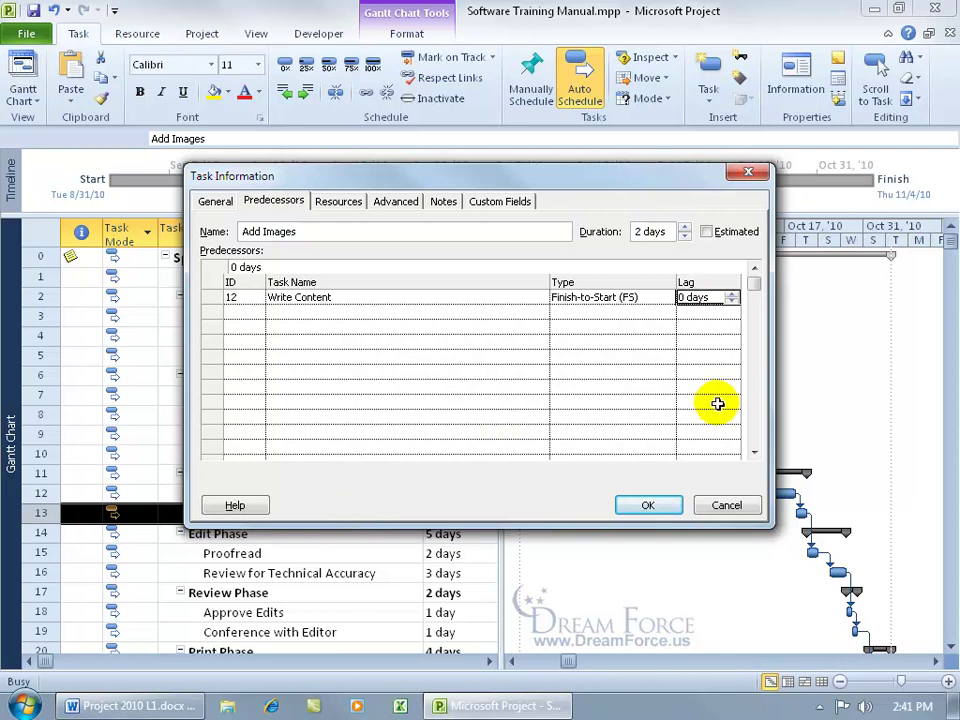
type("-")
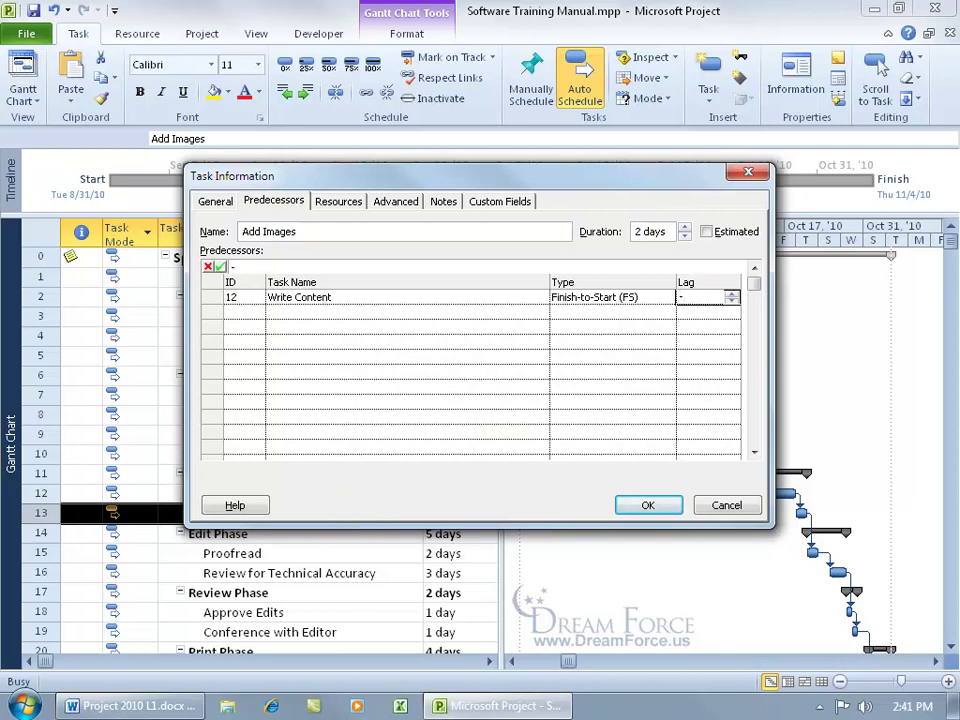
type("30%")
key("Return")
left_click(652, 503)
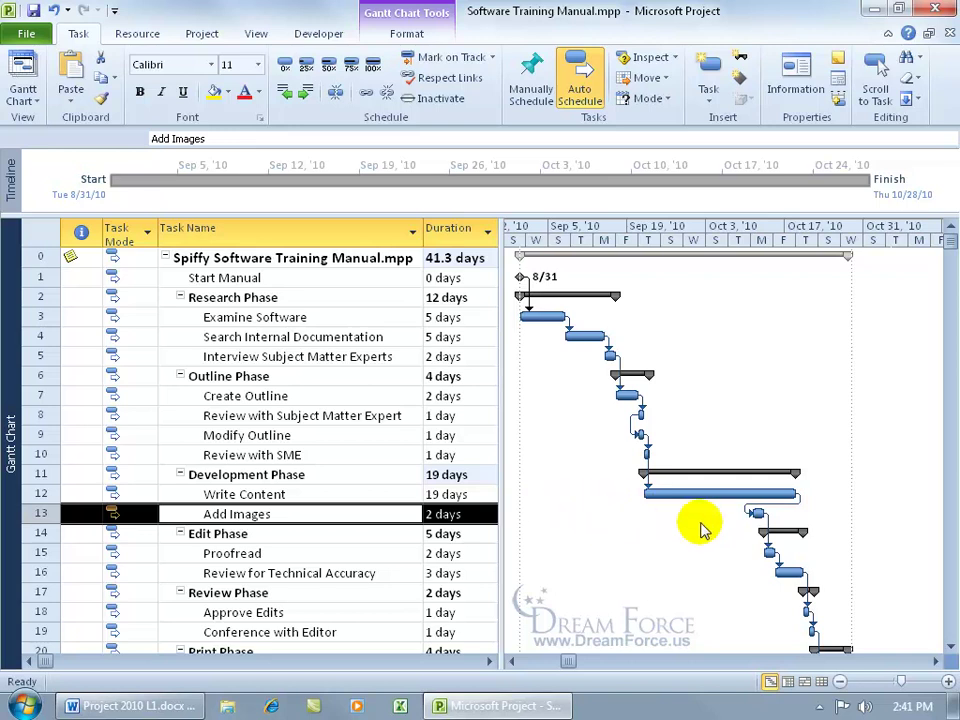
Undo the -30% lead, then give Proofread a -50% lag on Add Images
left_click(53, 10)
double_click(274, 553)
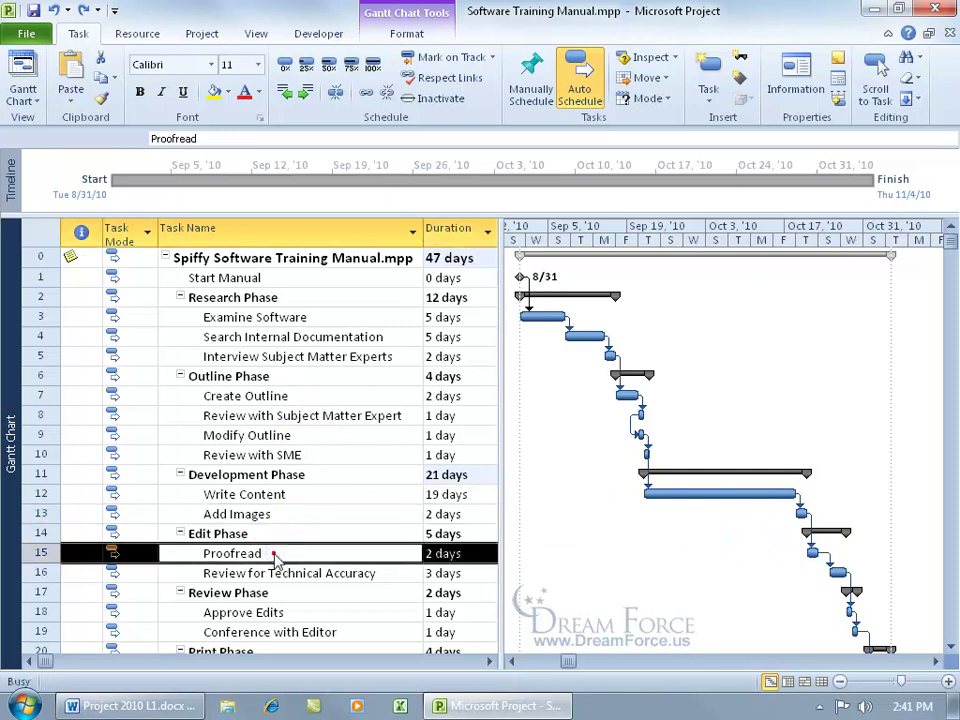
left_click(690, 297)
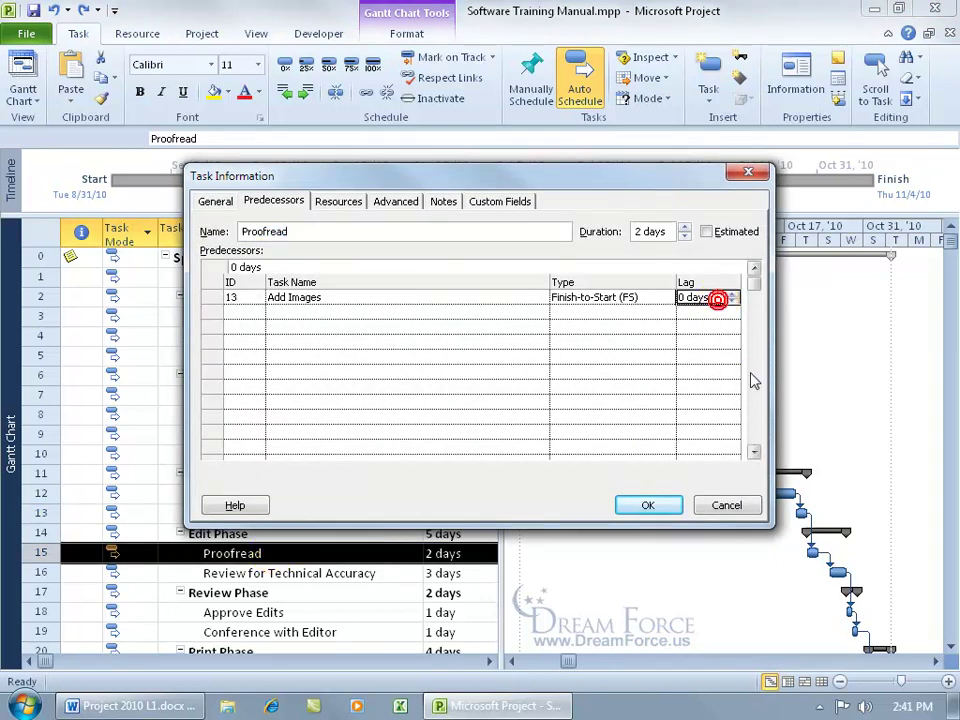
type("-50%")
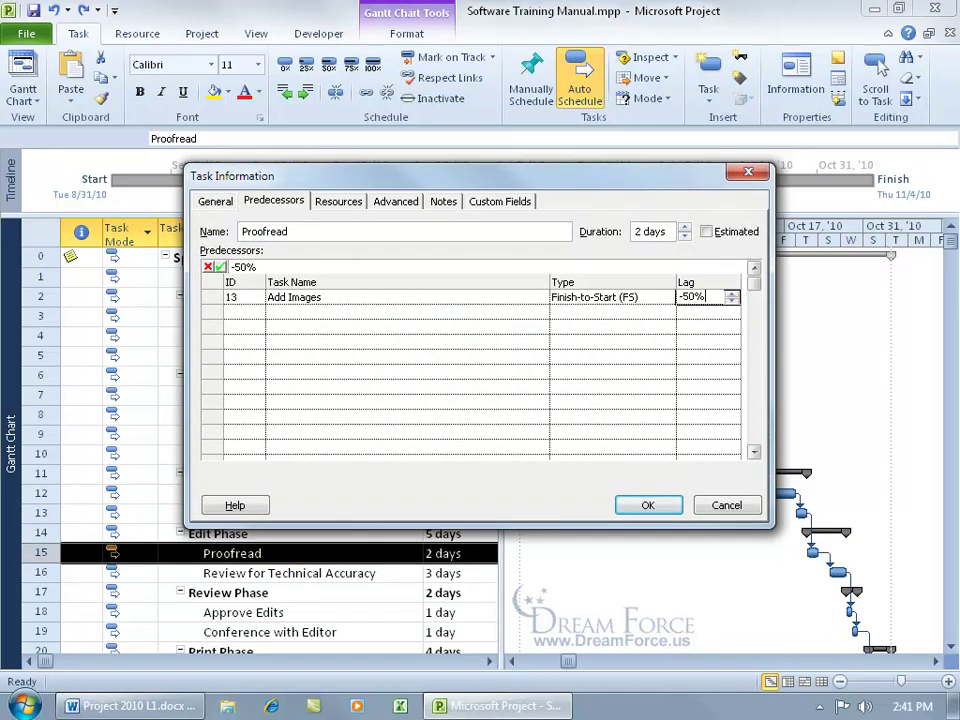
left_click(668, 503)
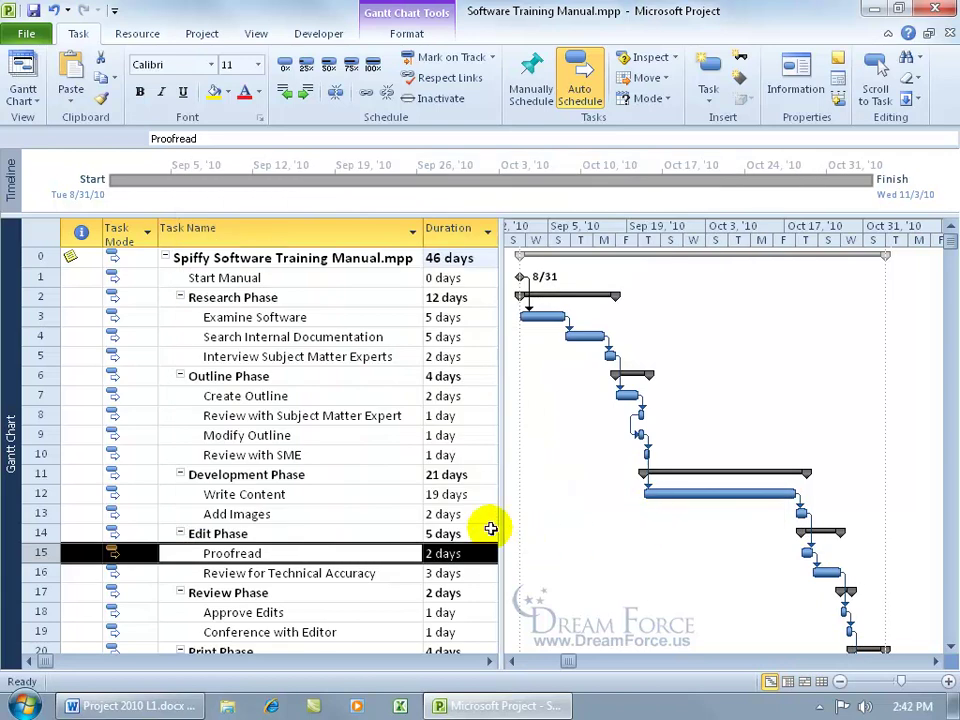
left_click(464, 515)
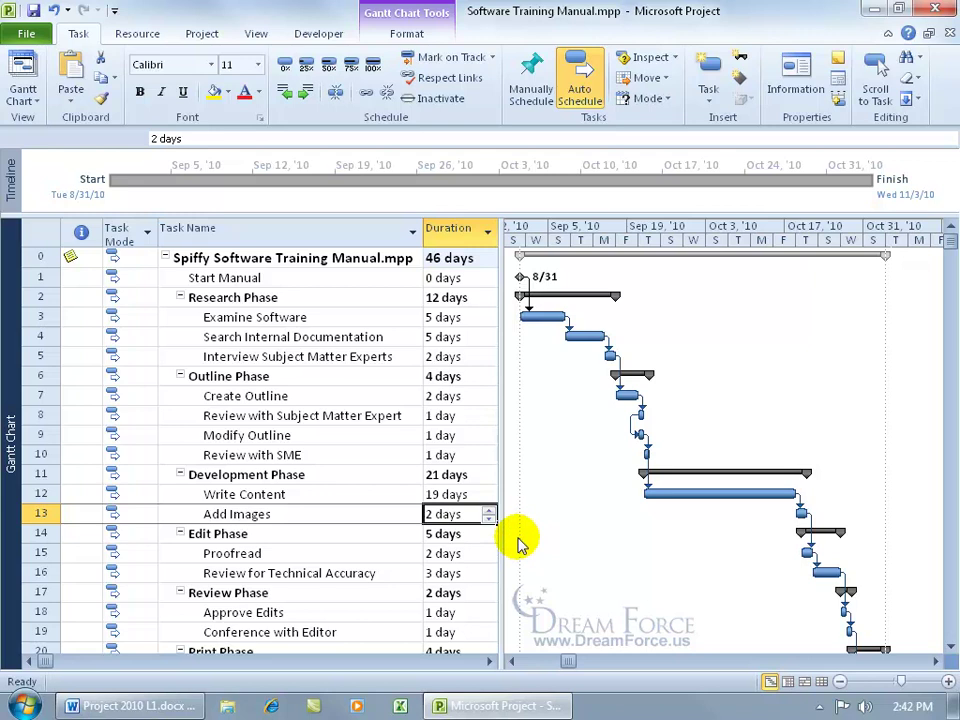
left_click(381, 553)
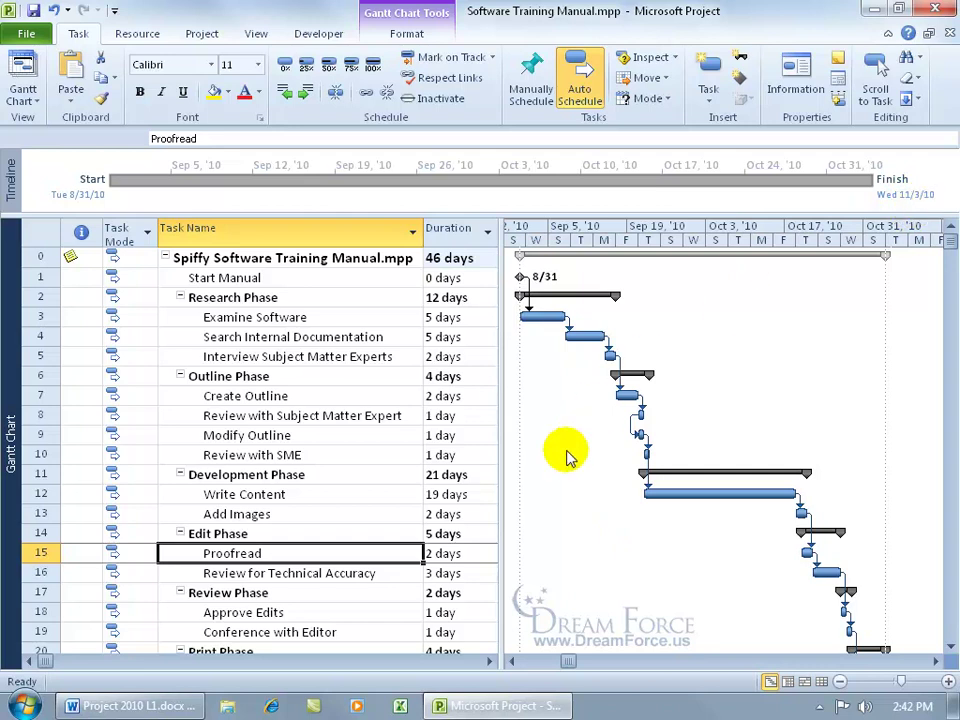
left_click(490, 661)
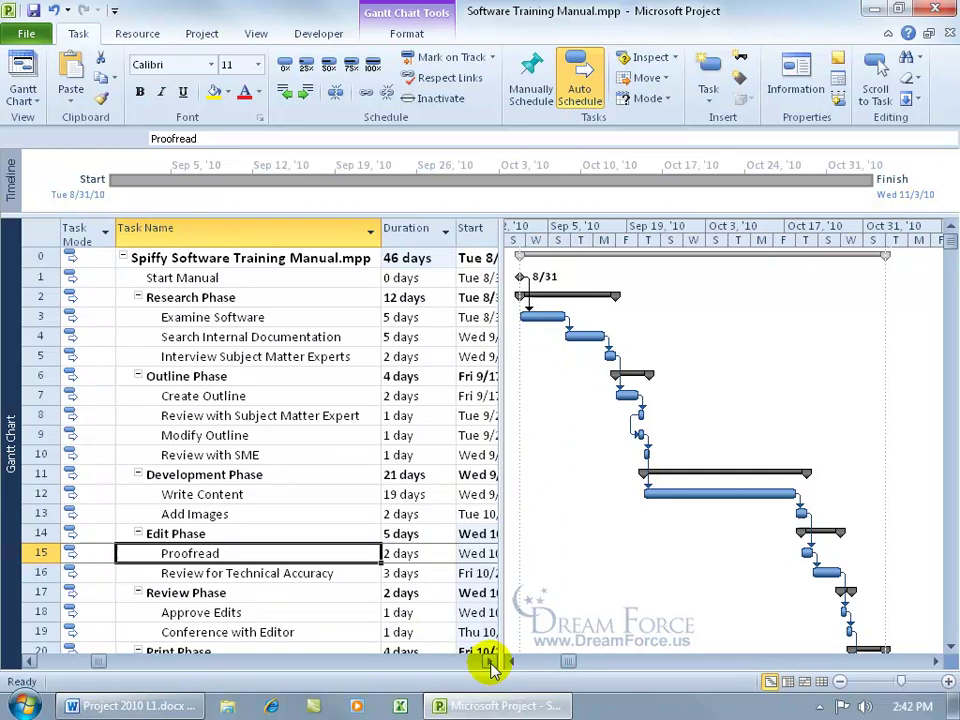
left_click(490, 661)
left_click(490, 661)
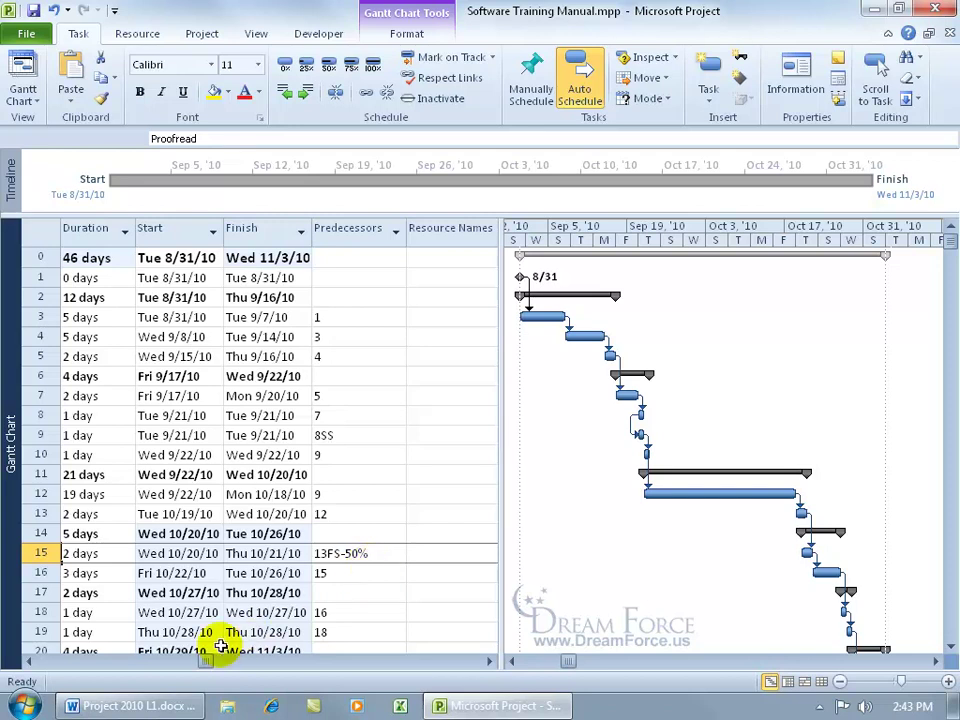
left_click_drag(204, 660, 9, 655)
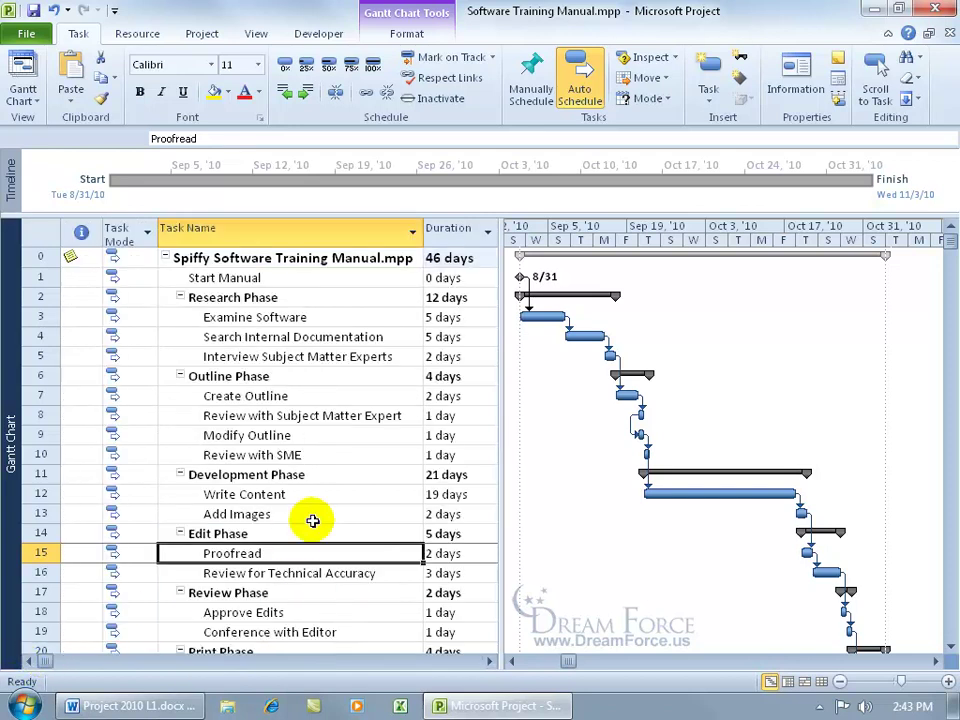